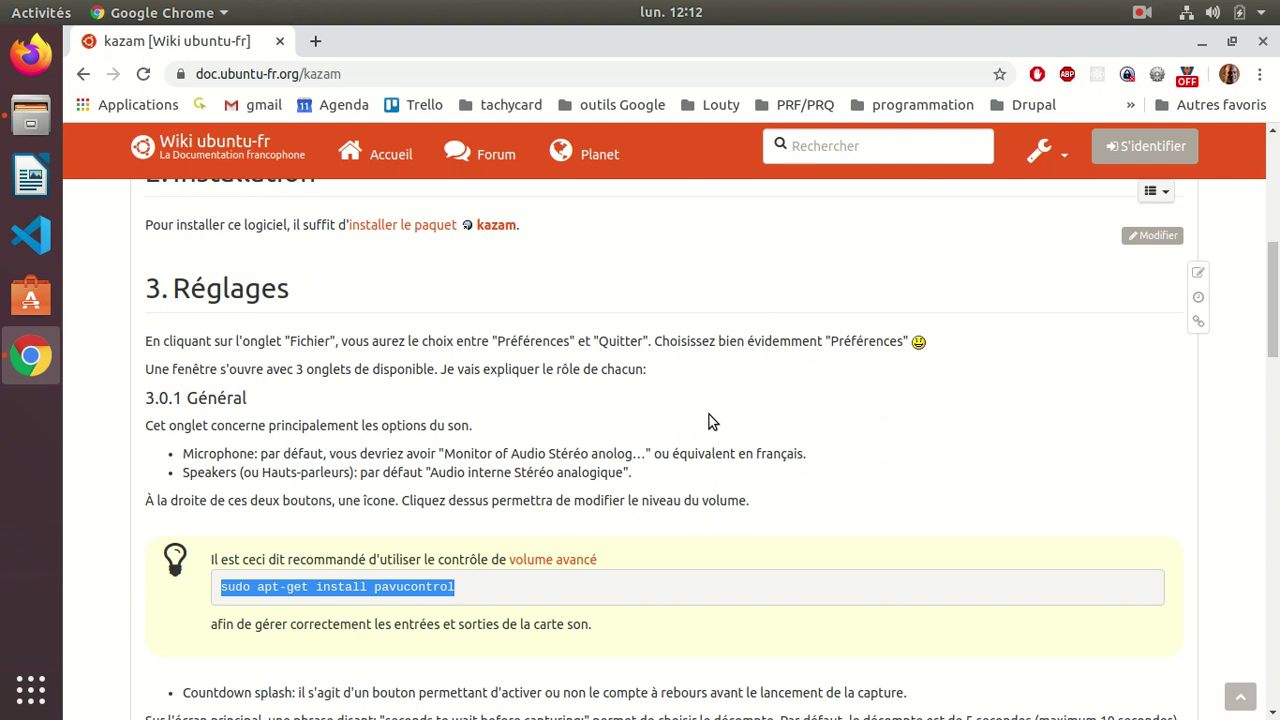
# Open GitHub in a new browser tab and sign out of the account.
pyautogui.click(316, 41)
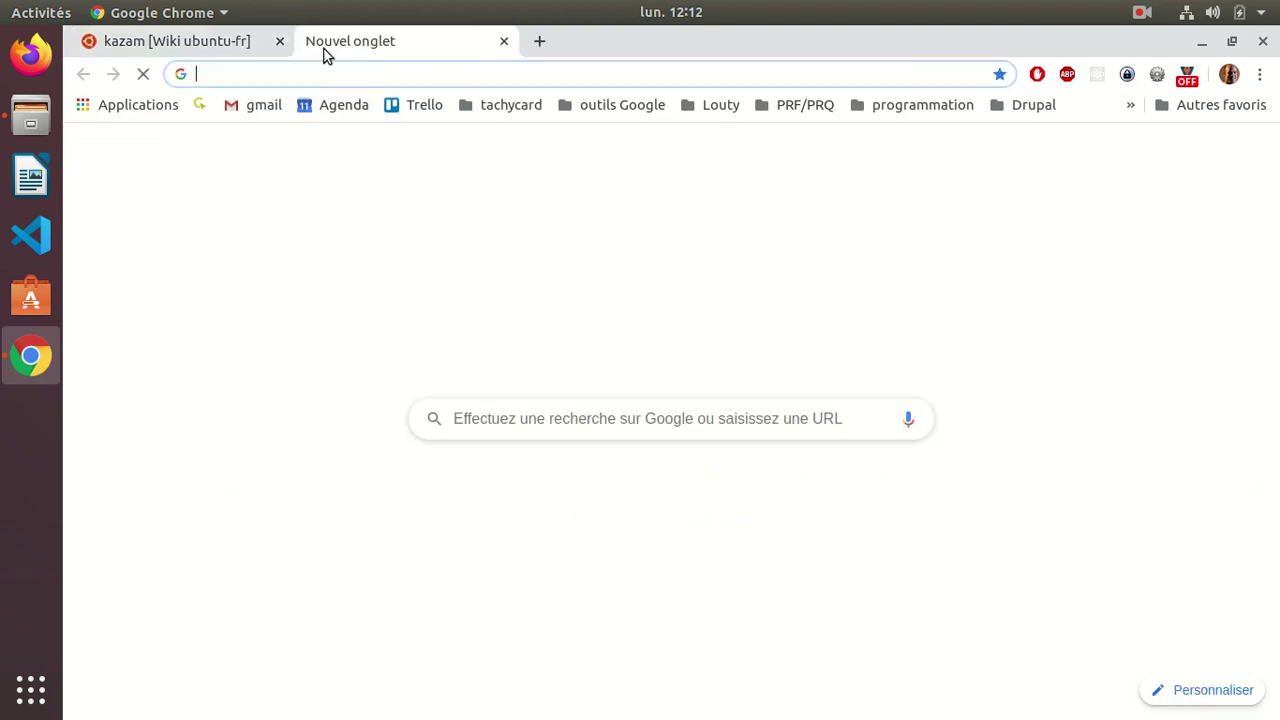
pyautogui.write('githu')
pyautogui.press('Return')
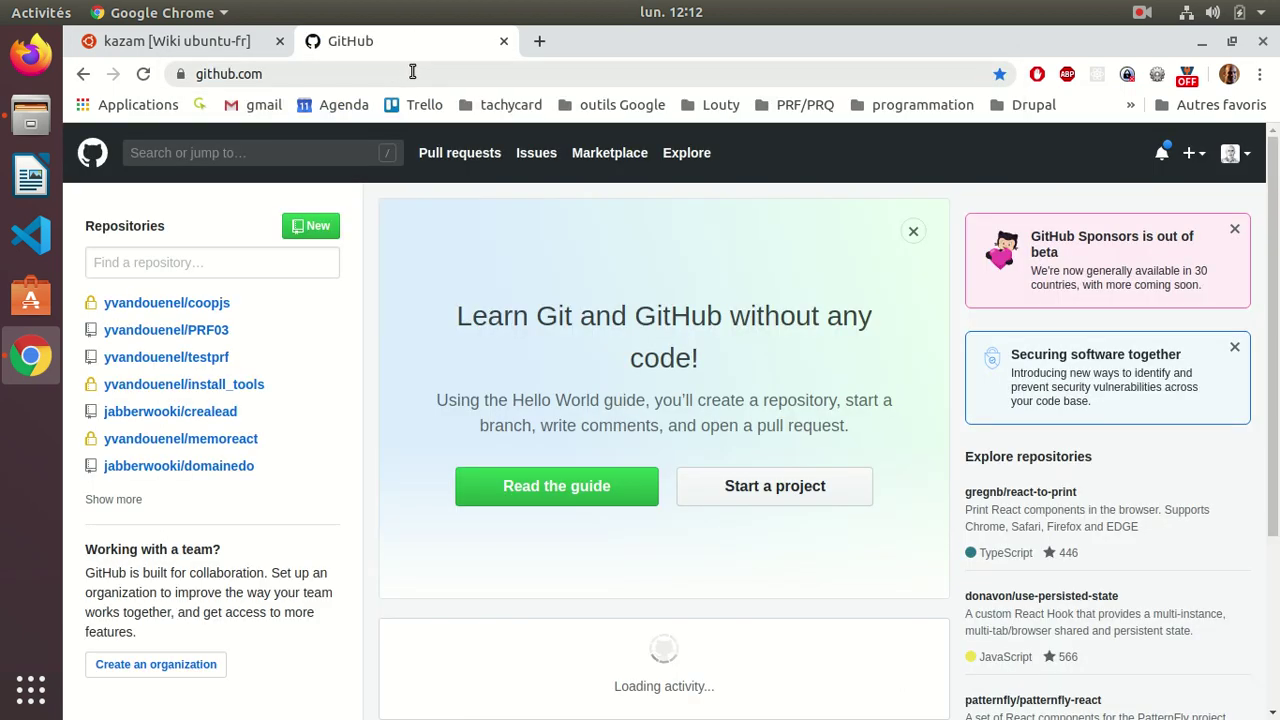
pyautogui.click(1250, 155)
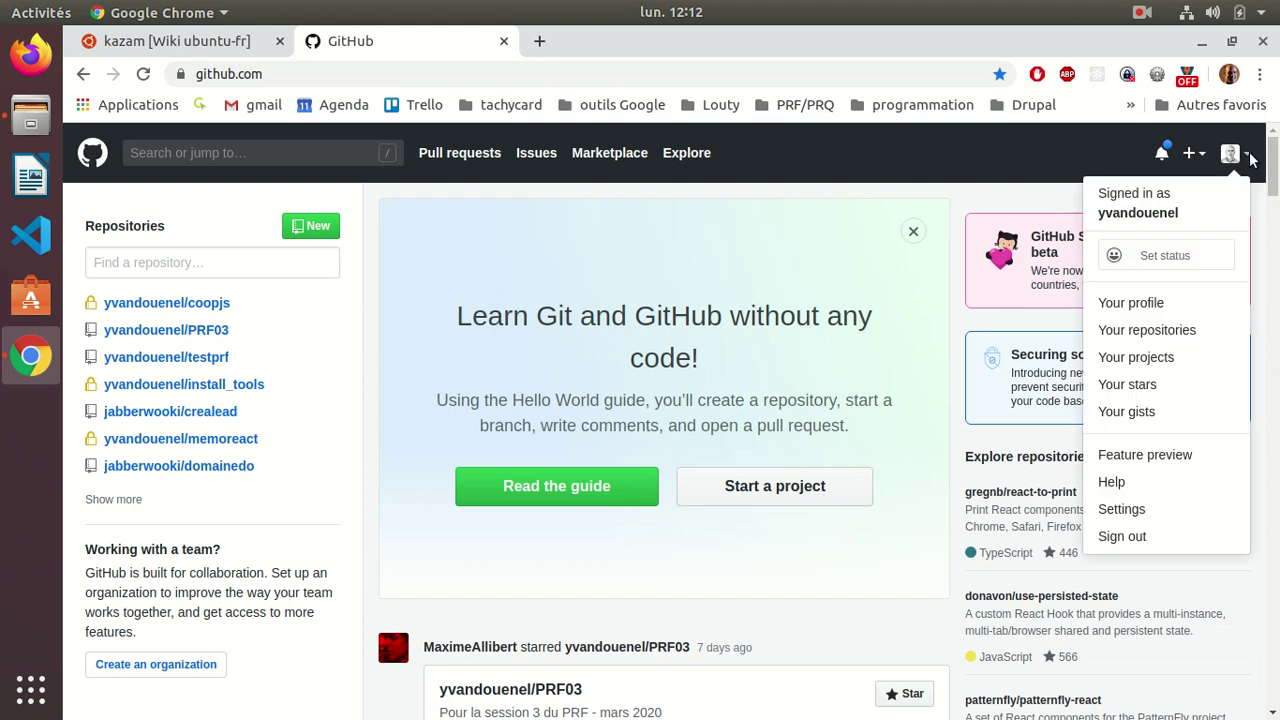
pyautogui.click(1121, 538)
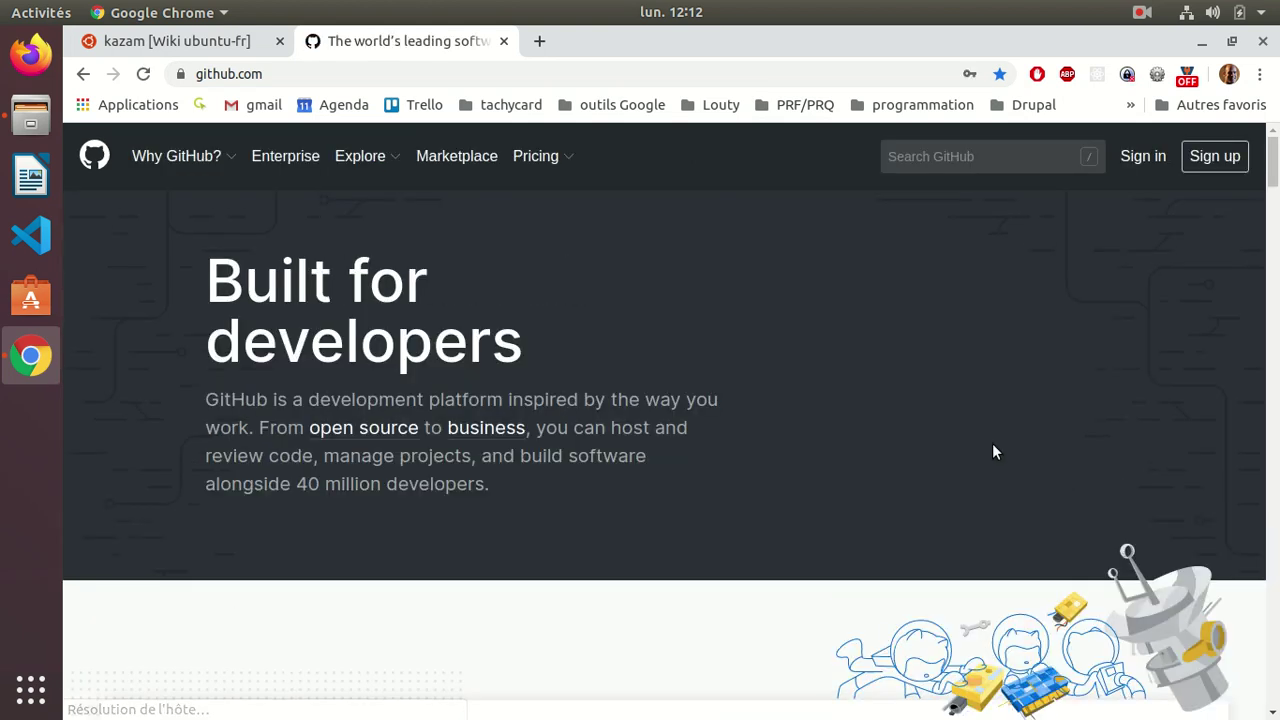
# Search GitHub for prf03 and open the PRF03 repository.
pyautogui.click(913, 157)
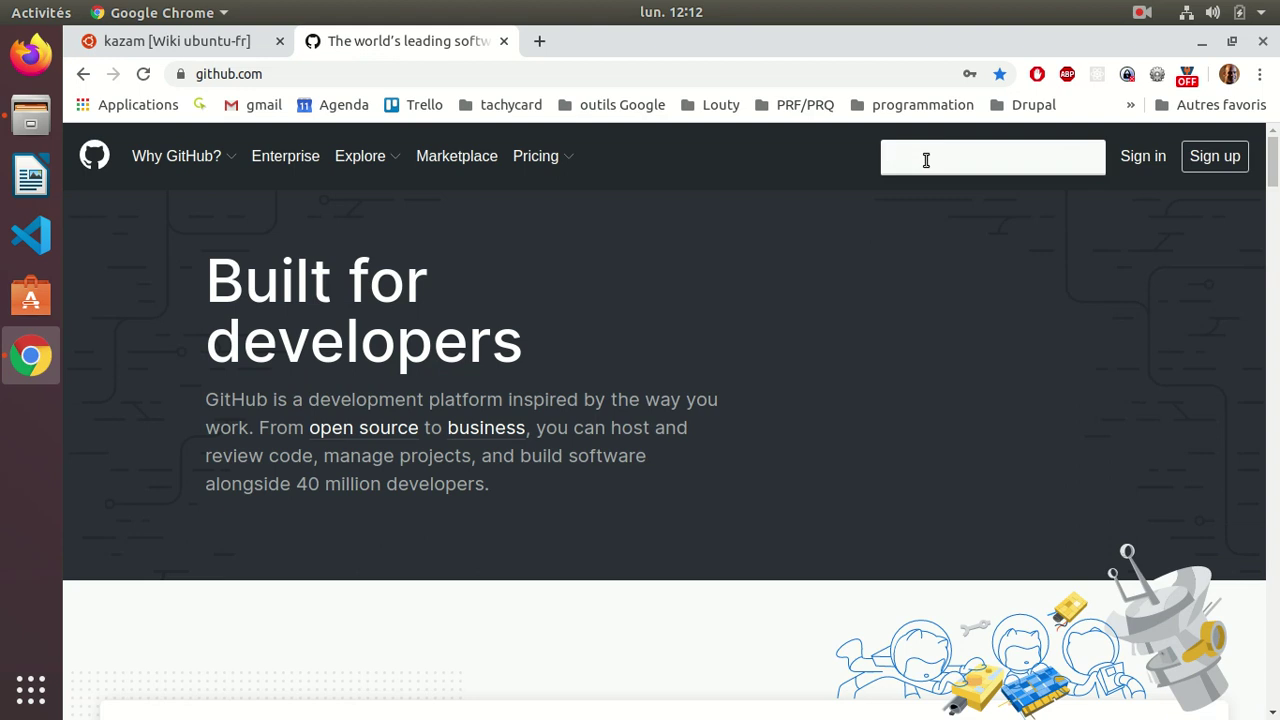
pyautogui.write('prf03')
pyautogui.press('Return')
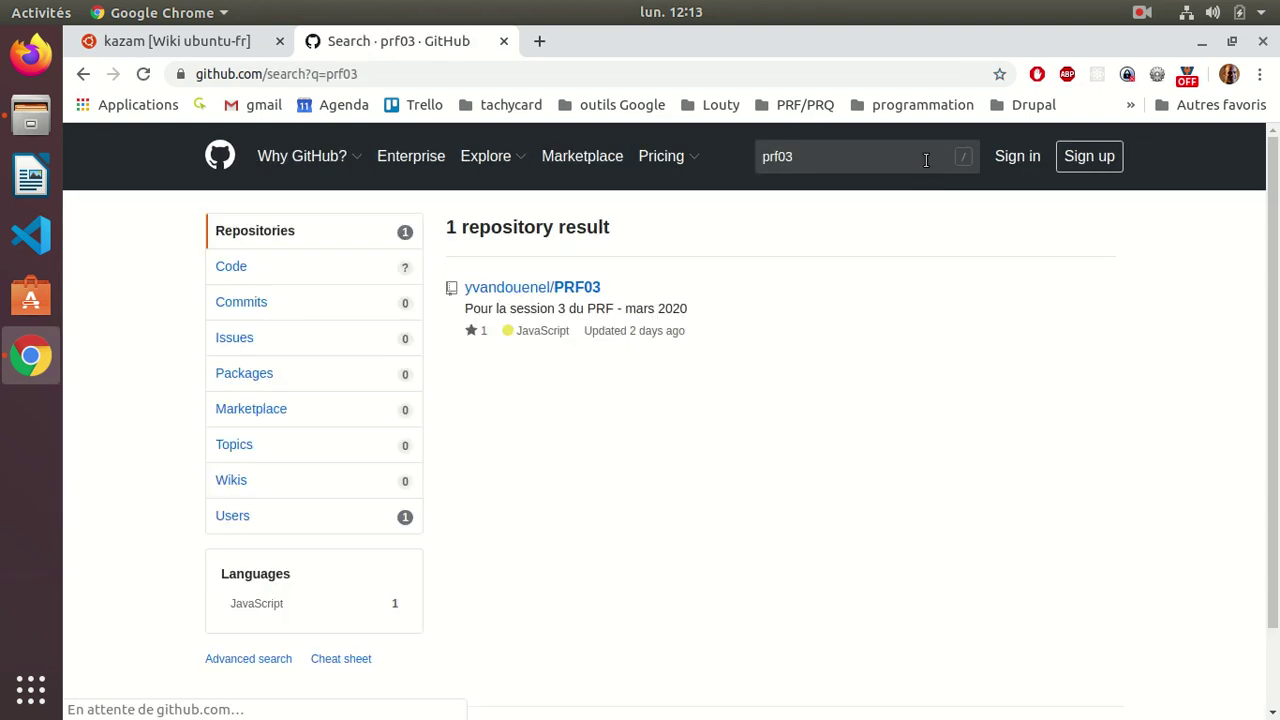
pyautogui.click(525, 289)
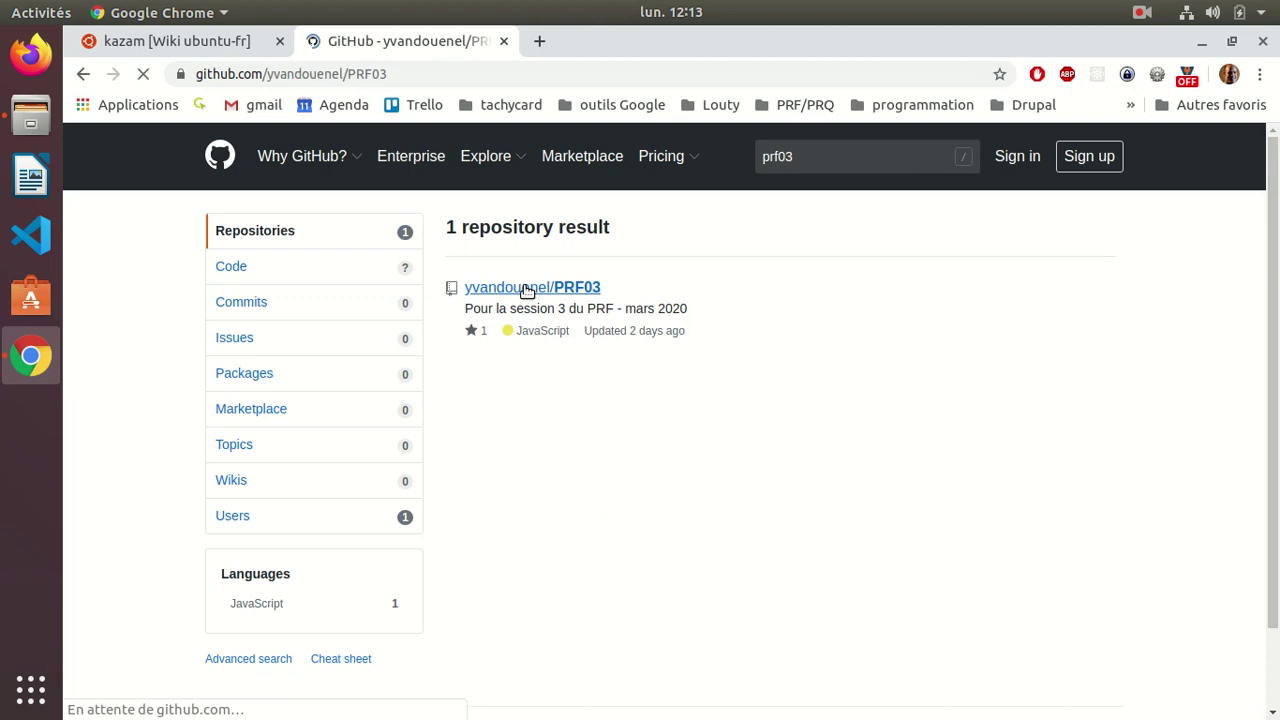
# Download the PRF03 repository as a ZIP, saving it as PRF03-master.zip in Téléchargements.
pyautogui.scroll(-1, 844, 279)
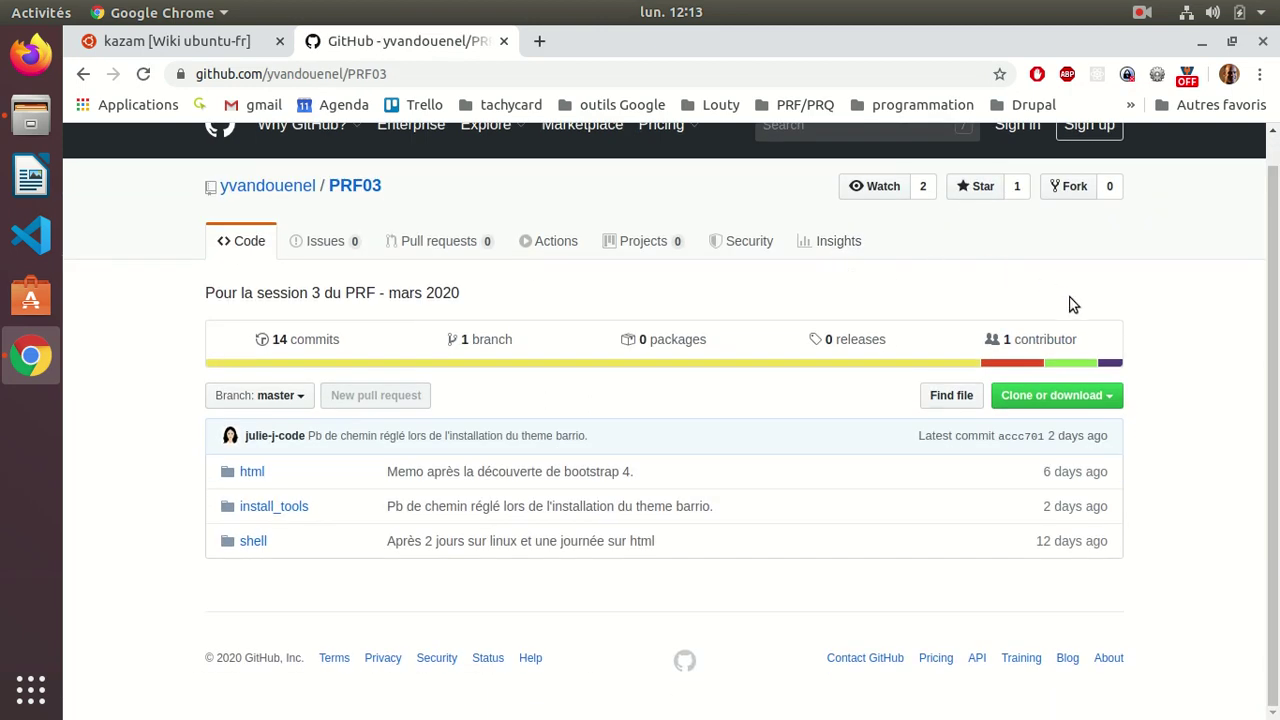
pyautogui.click(1116, 398)
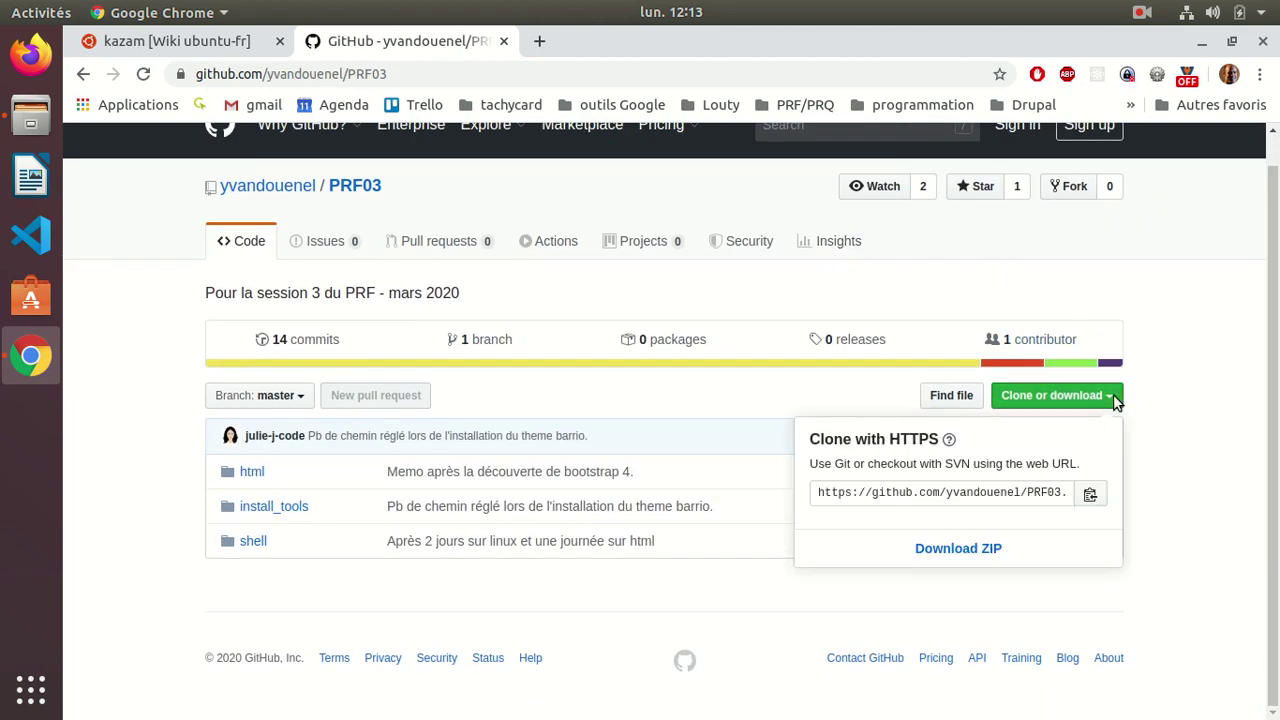
pyautogui.click(952, 552)
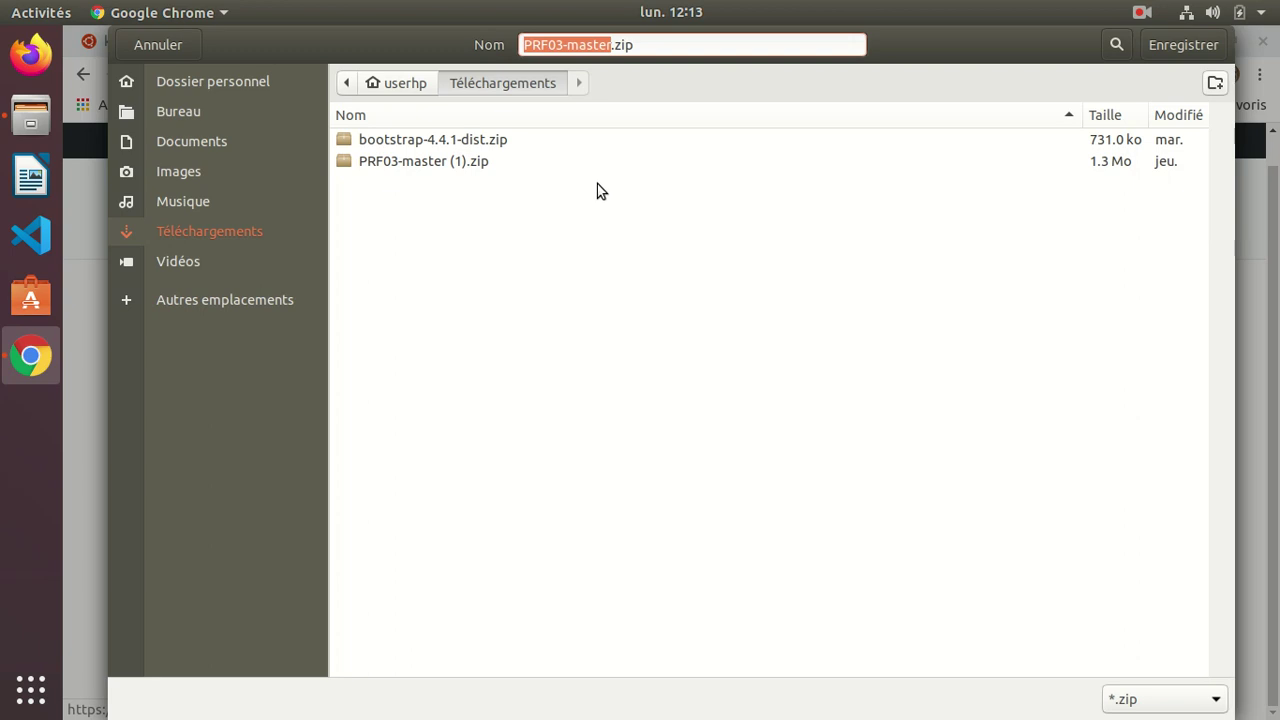
pyautogui.click(1173, 46)
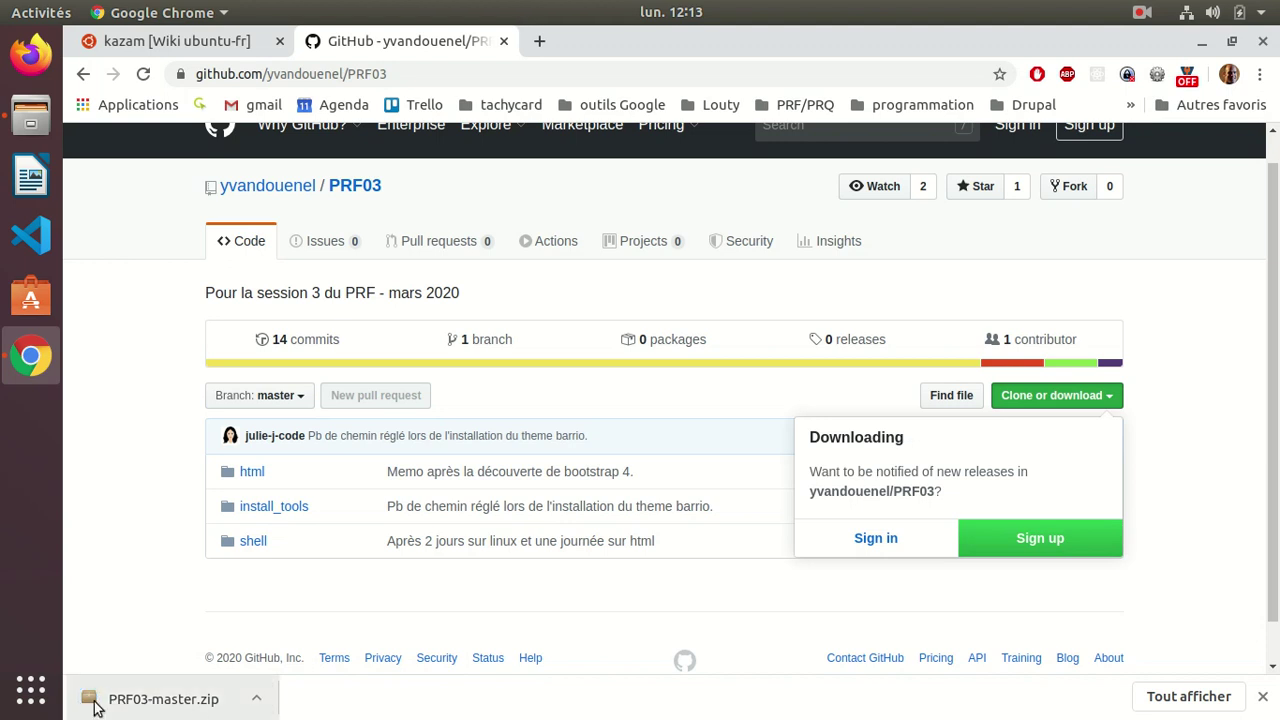
# Show the downloaded PRF03-master.zip in its folder and switch to the Téléchargements file manager window.
pyautogui.click(257, 698)
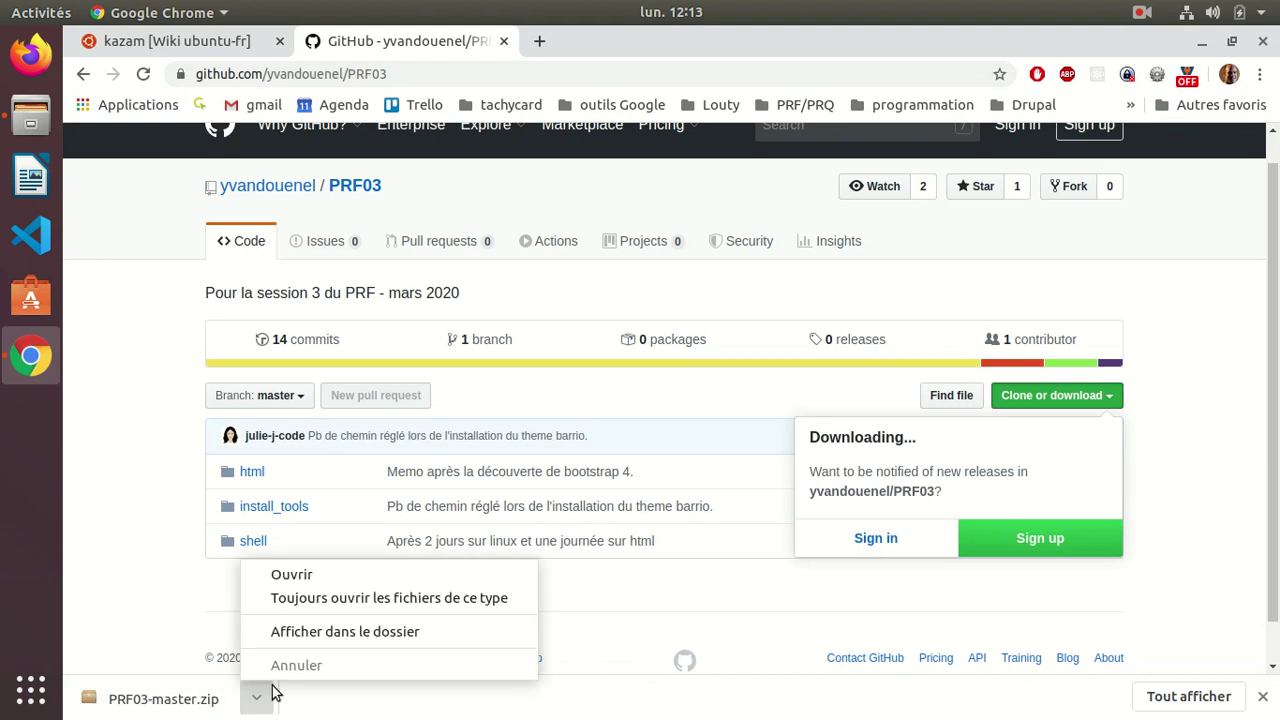
pyautogui.click(312, 632)
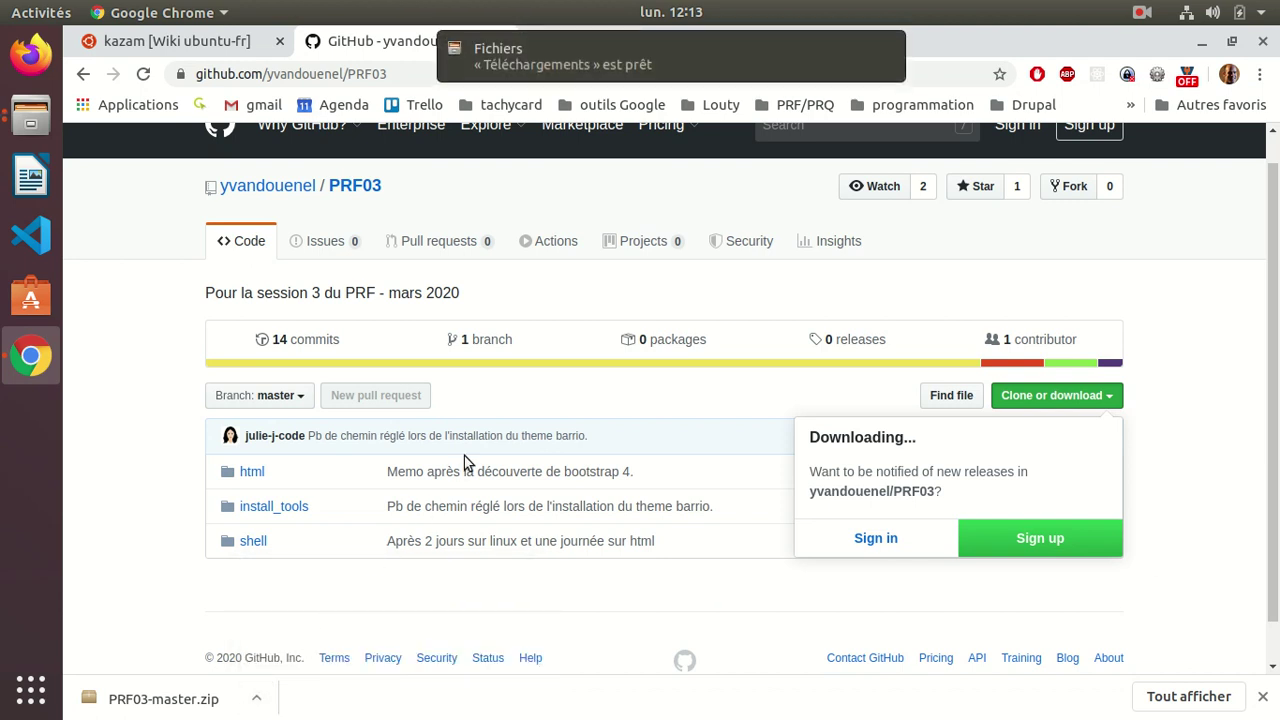
pyautogui.click(27, 113)
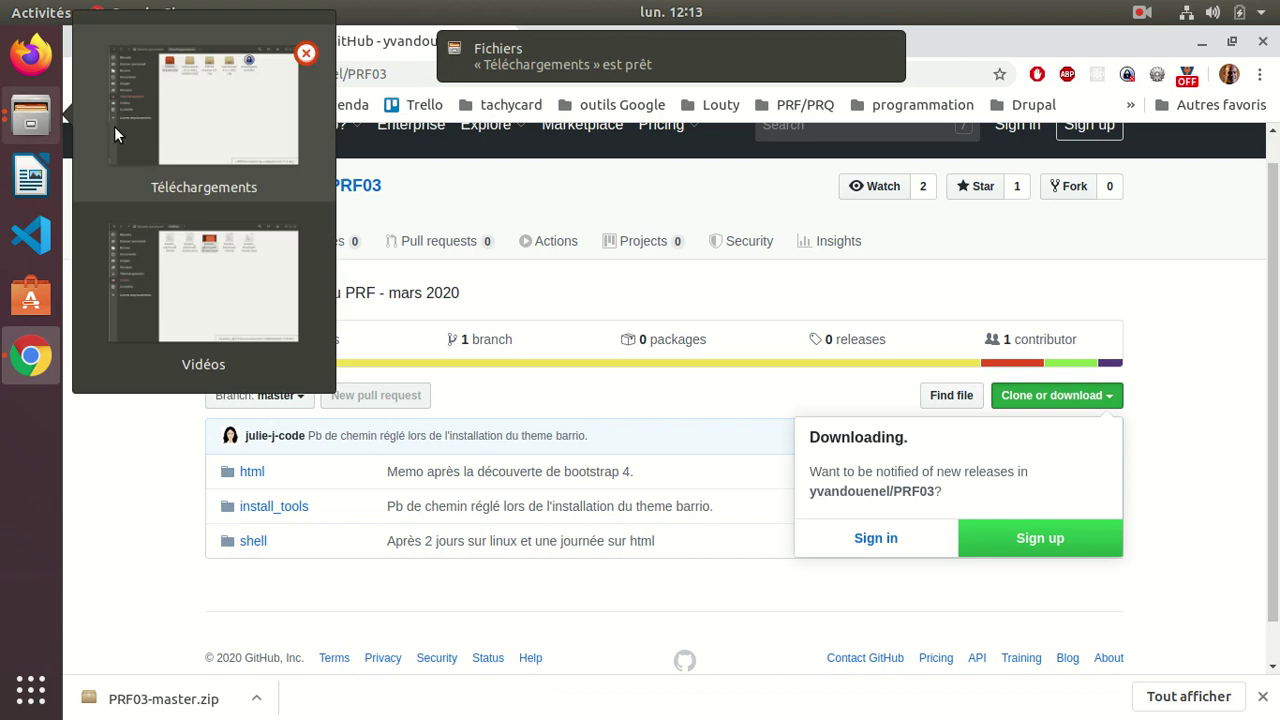
pyautogui.click(201, 130)
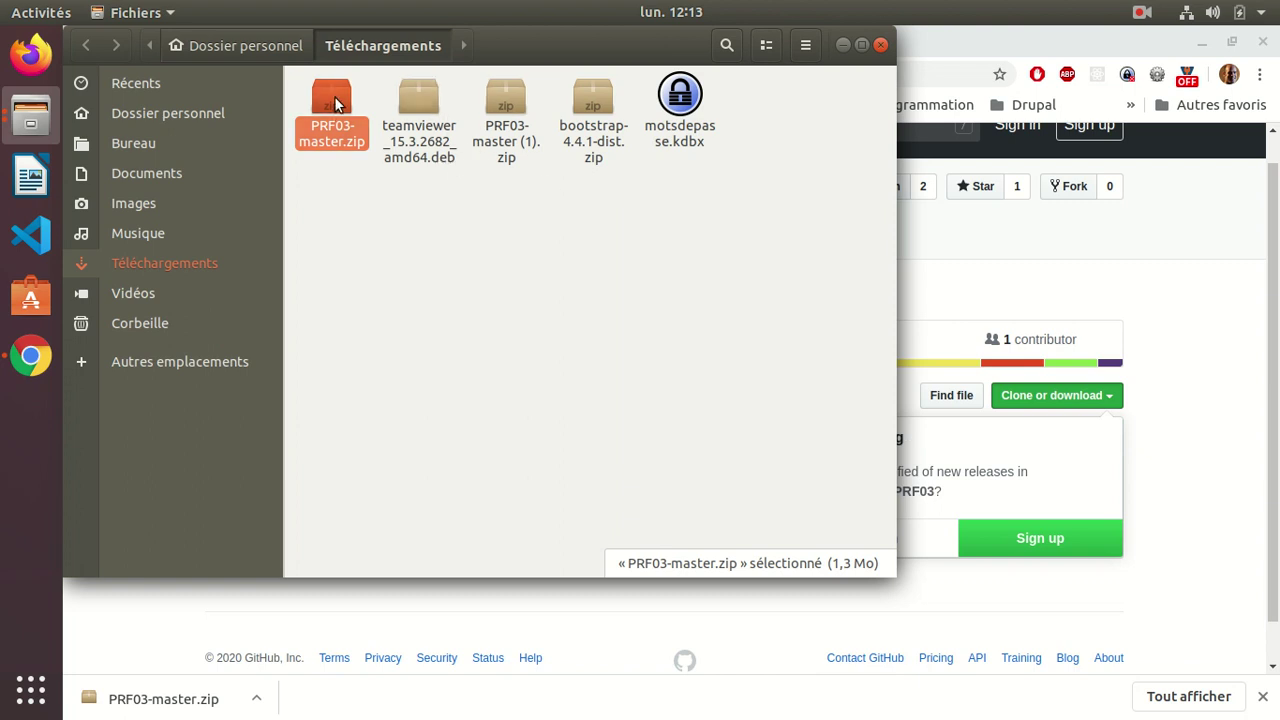
# Delete PRF03-master.zip and extract PRF03-master (1).zip in the Téléchargements folder.
pyautogui.press('Delete')
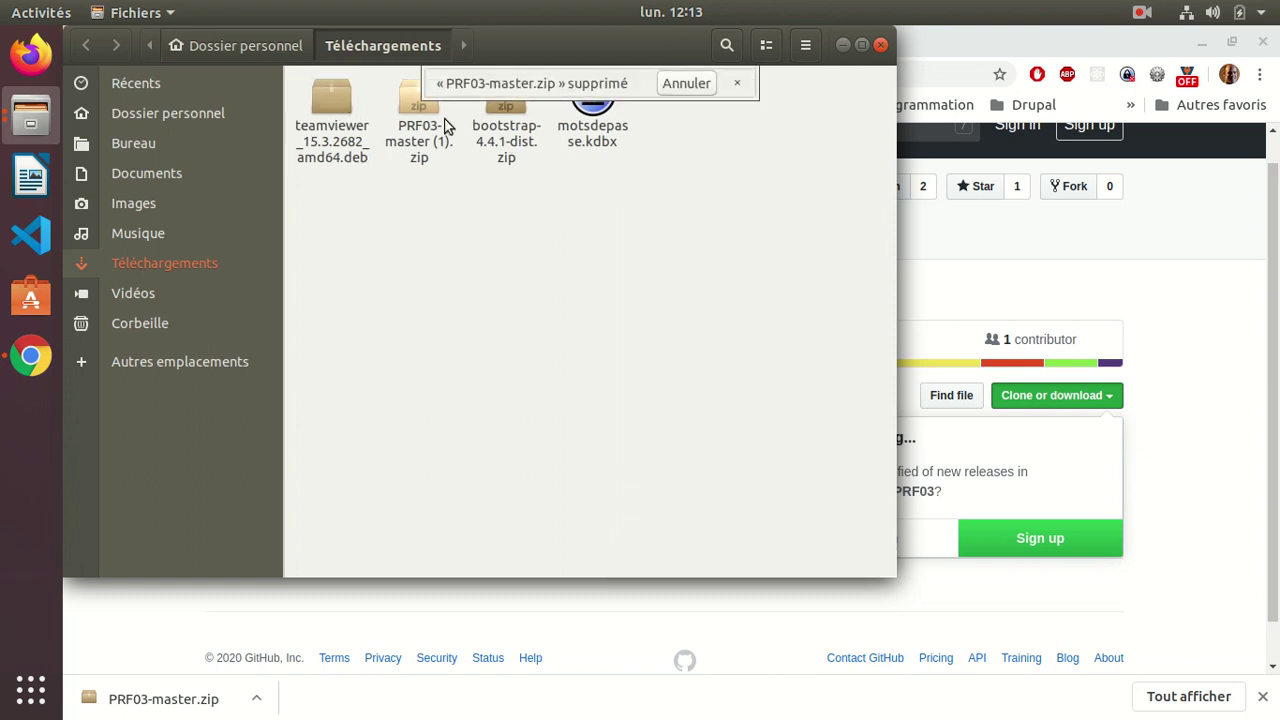
pyautogui.rightClick(409, 97)
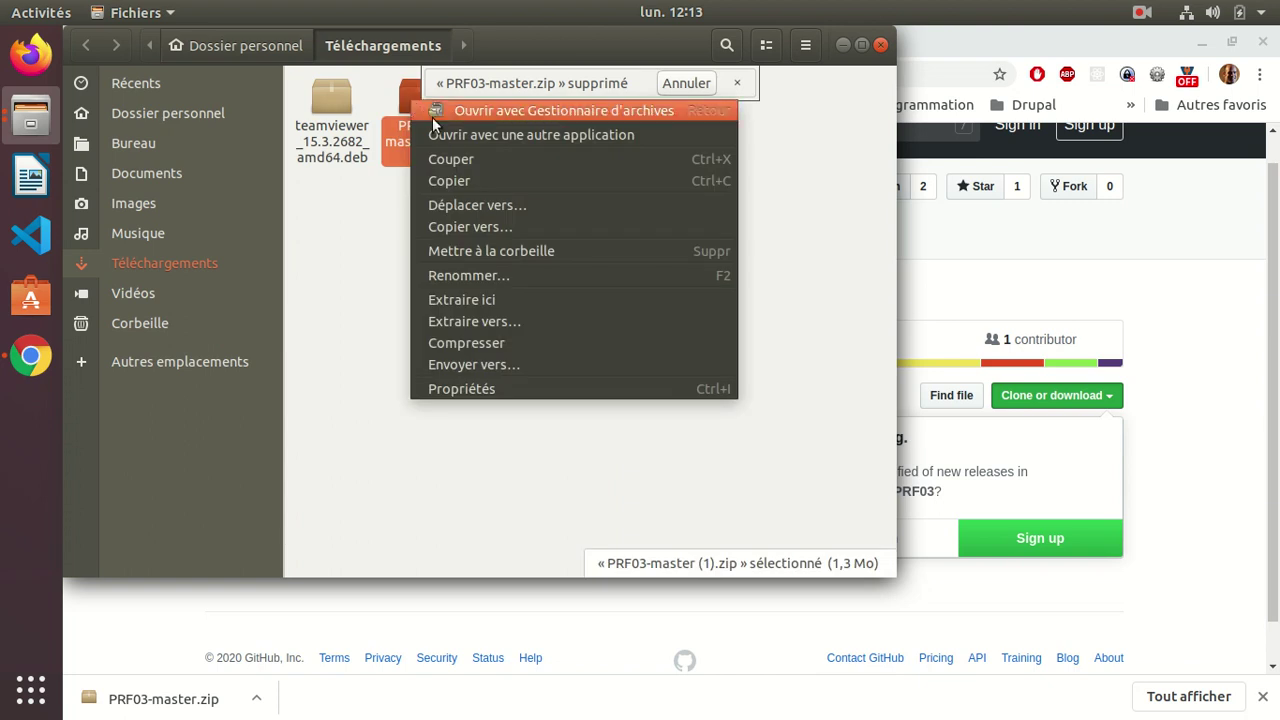
pyautogui.click(470, 299)
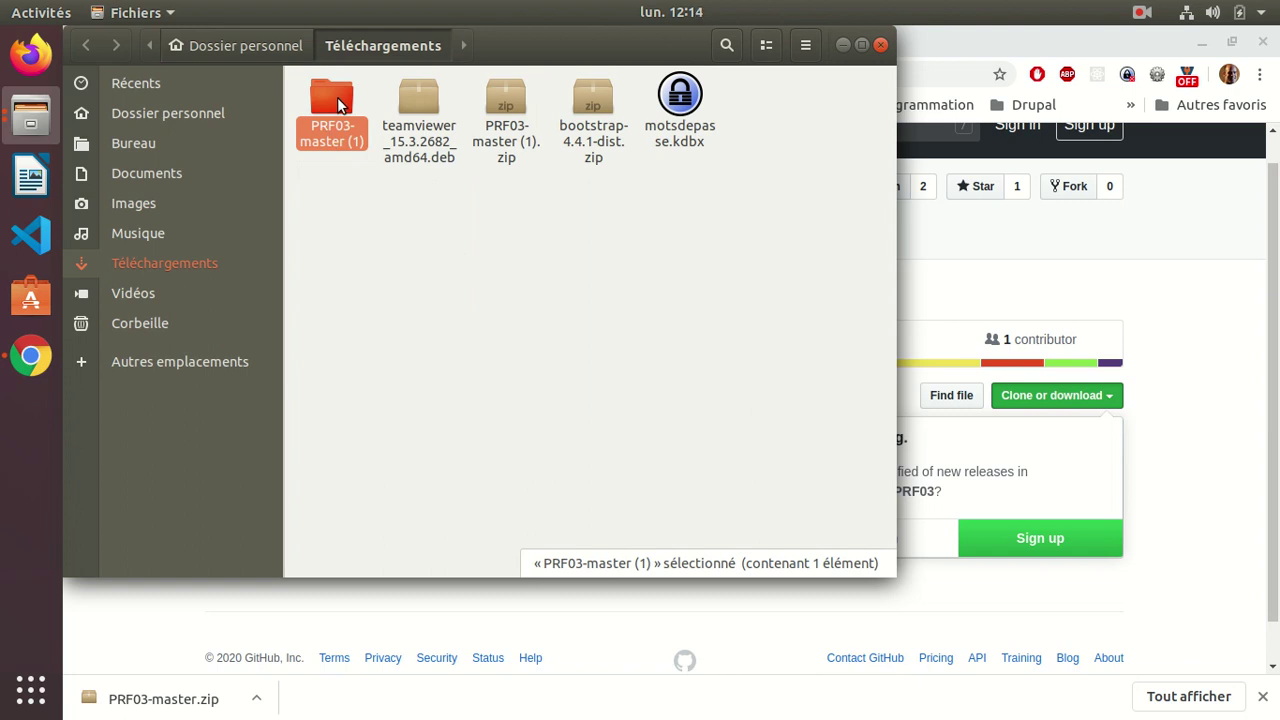
# Delete the PRF03 and _PRF03-master folders from the dev folder in the home directory.
pyautogui.click(265, 46)
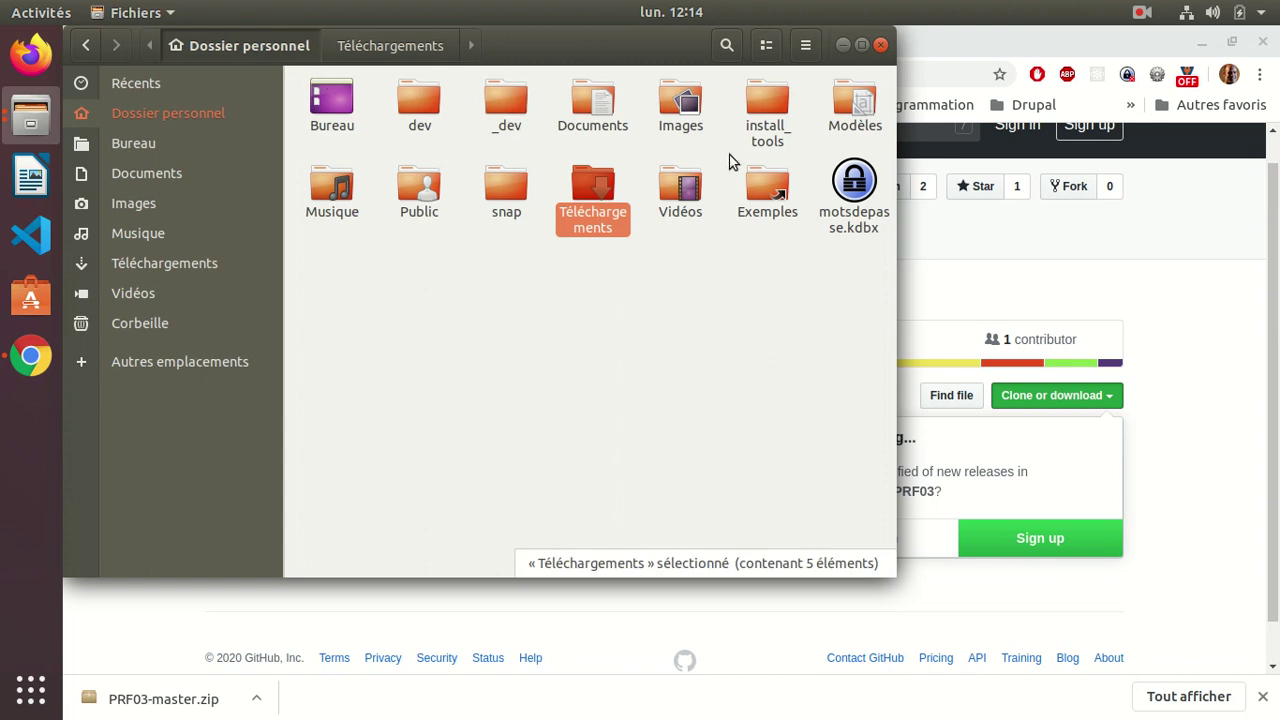
pyautogui.click(415, 102)
pyautogui.doubleClick(415, 102)
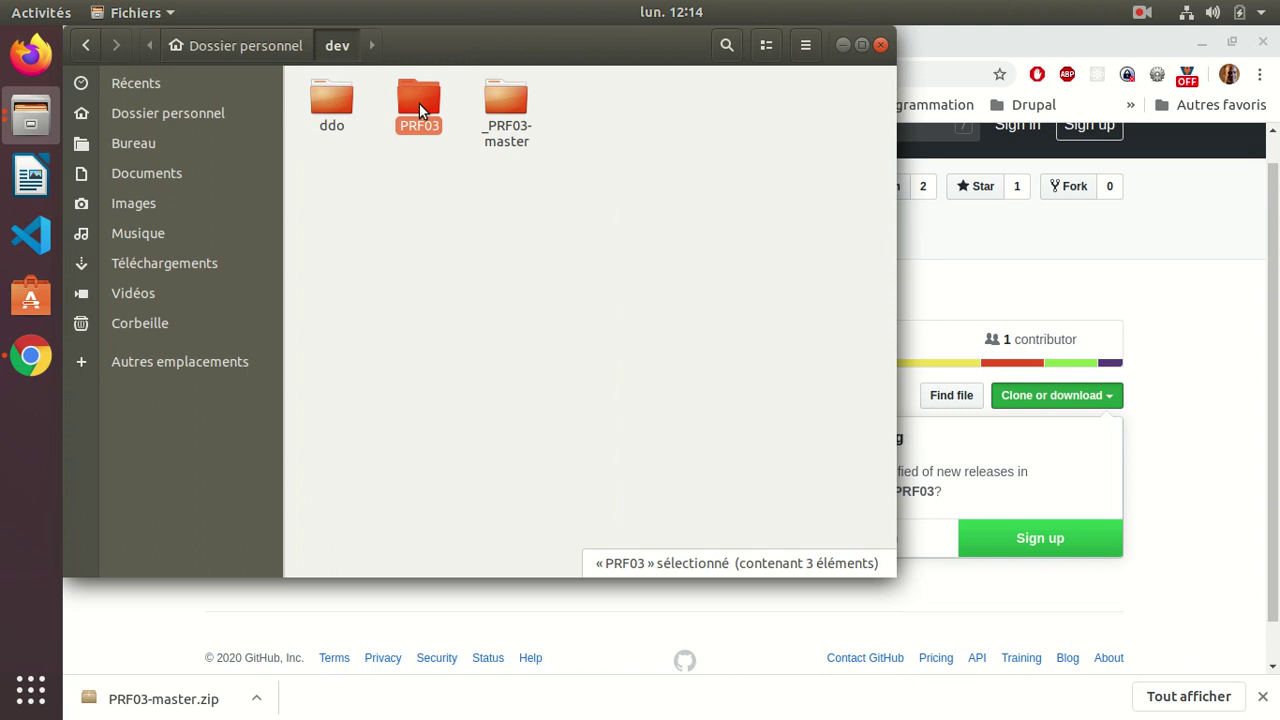
pyautogui.press('Delete')
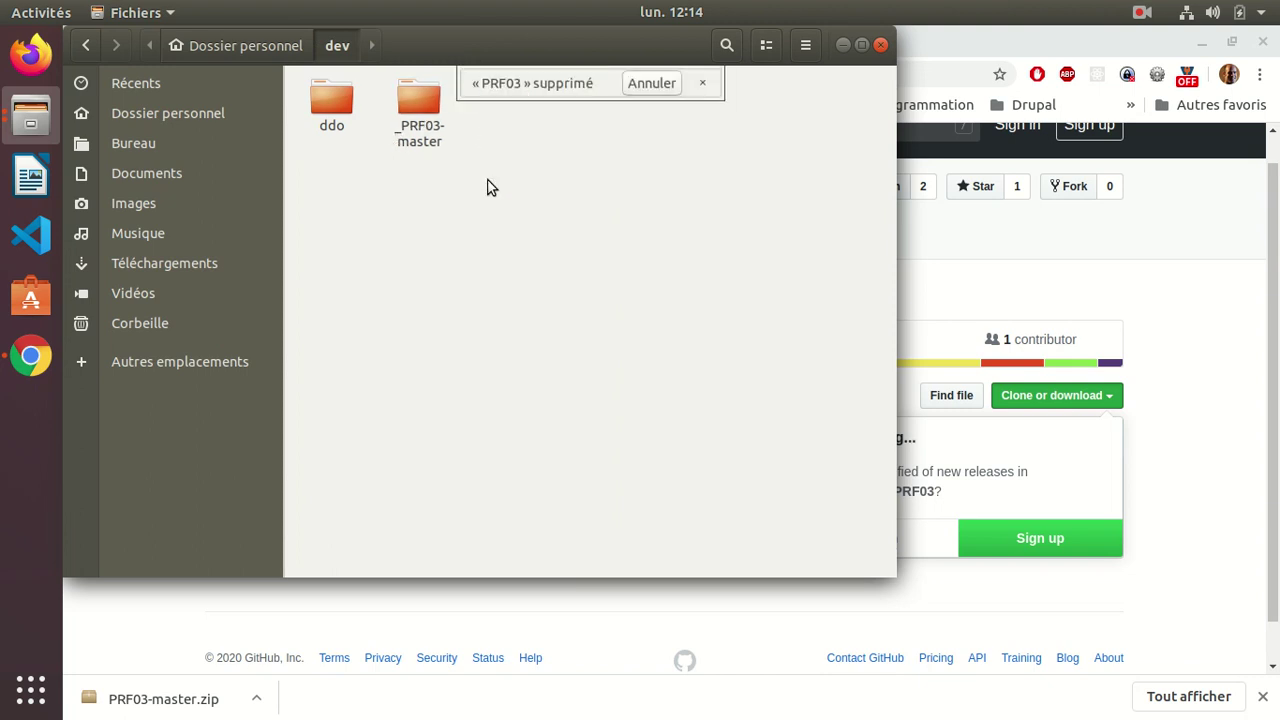
pyautogui.click(424, 108)
pyautogui.press('Delete')
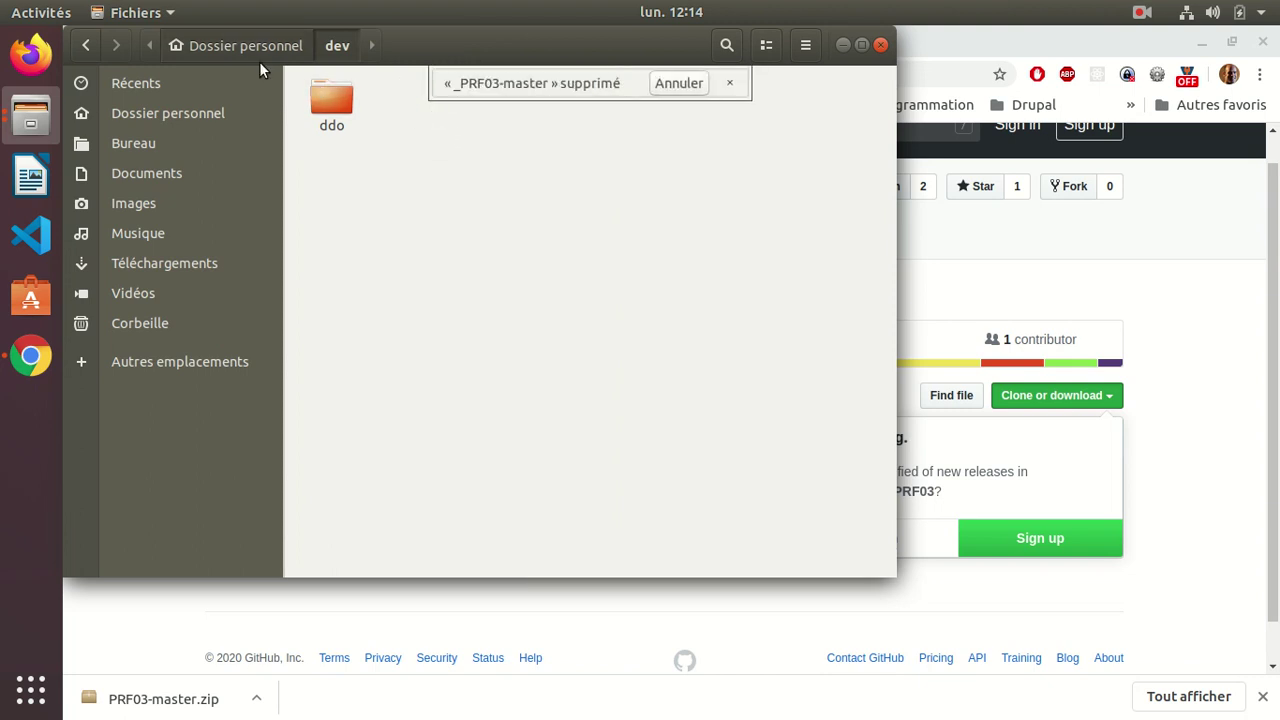
# Paste the extracted PRF03-master (1) folder from Téléchargements into the dev folder.
pyautogui.click(171, 253)
pyautogui.click(333, 93)
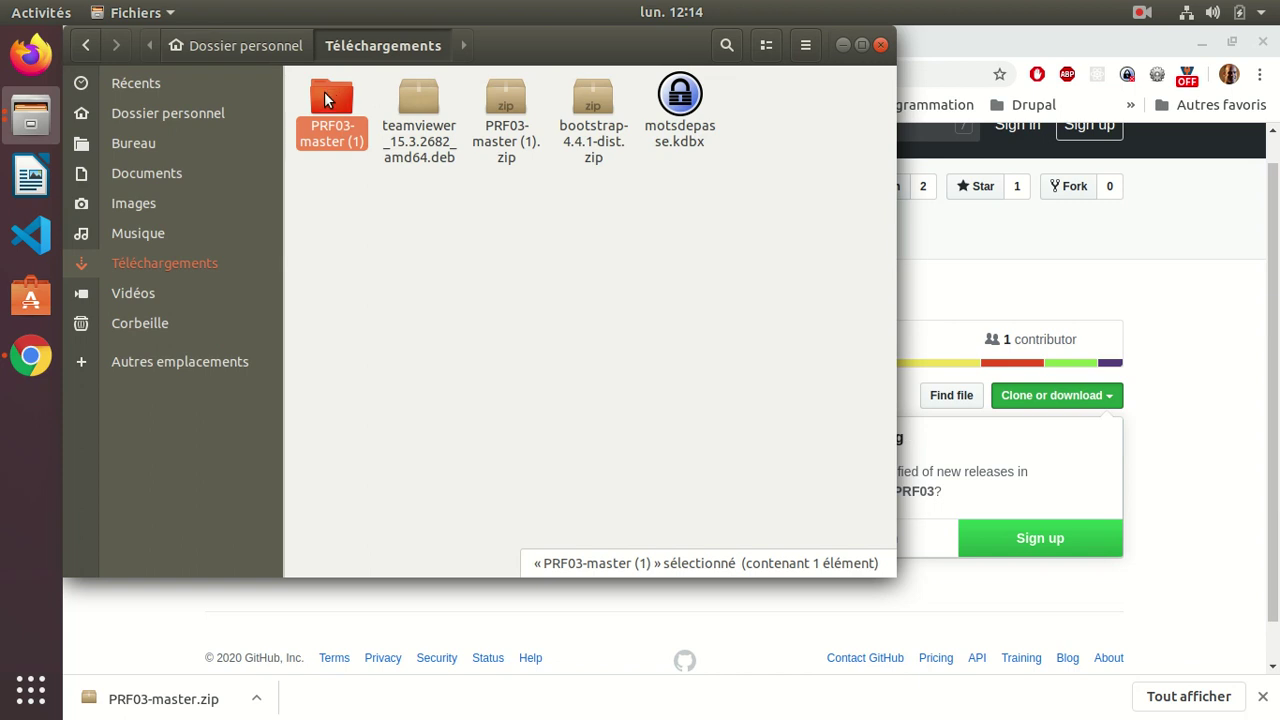
pyautogui.click(243, 46)
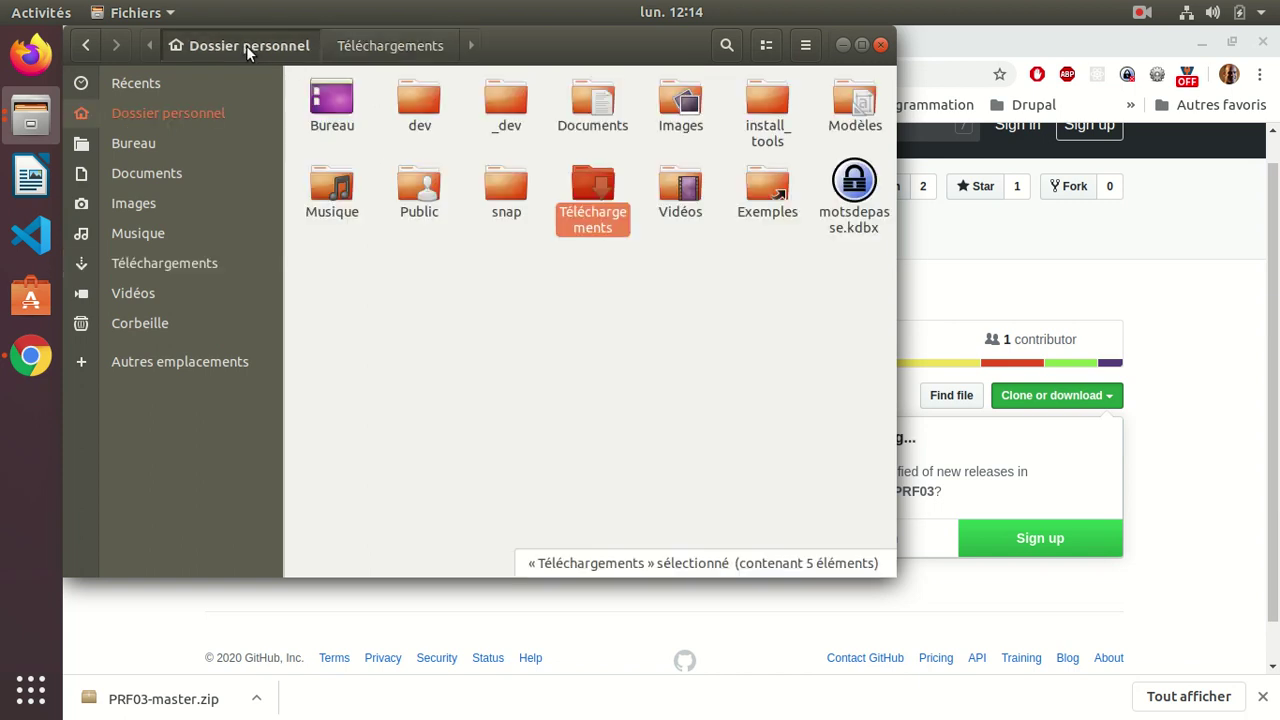
pyautogui.doubleClick(424, 106)
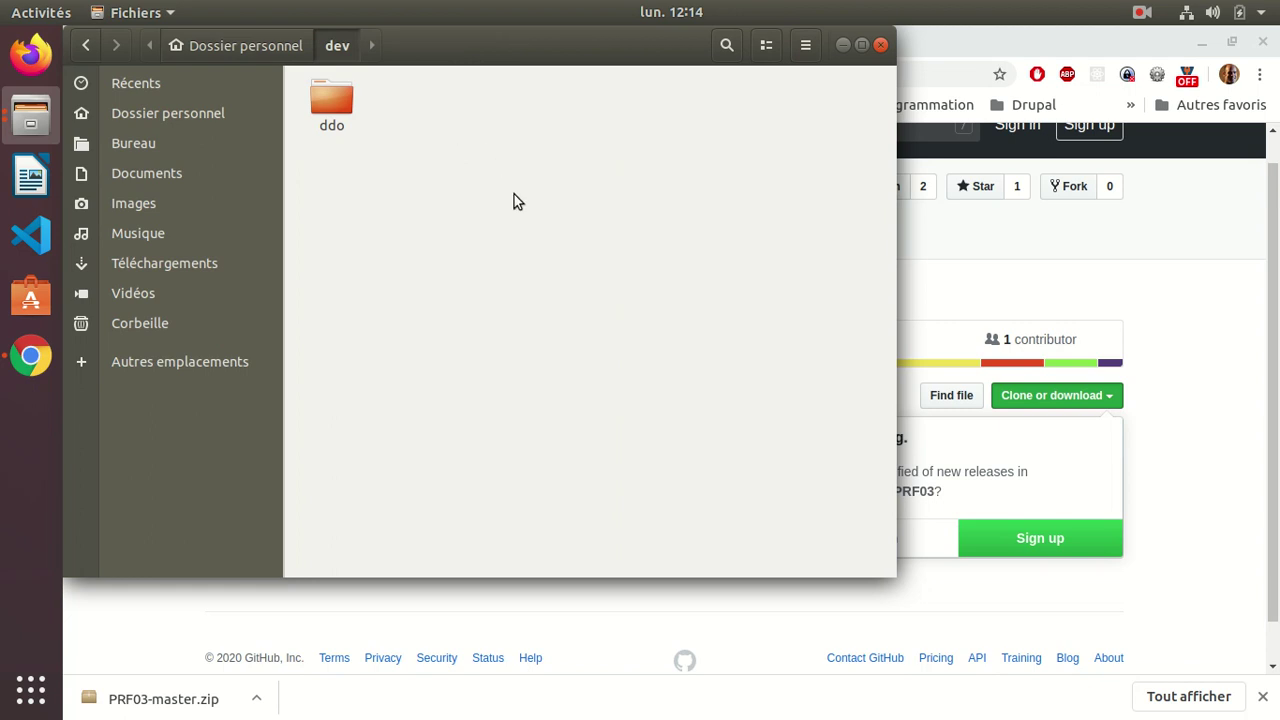
pyautogui.hotkey('ctrl', 'v')
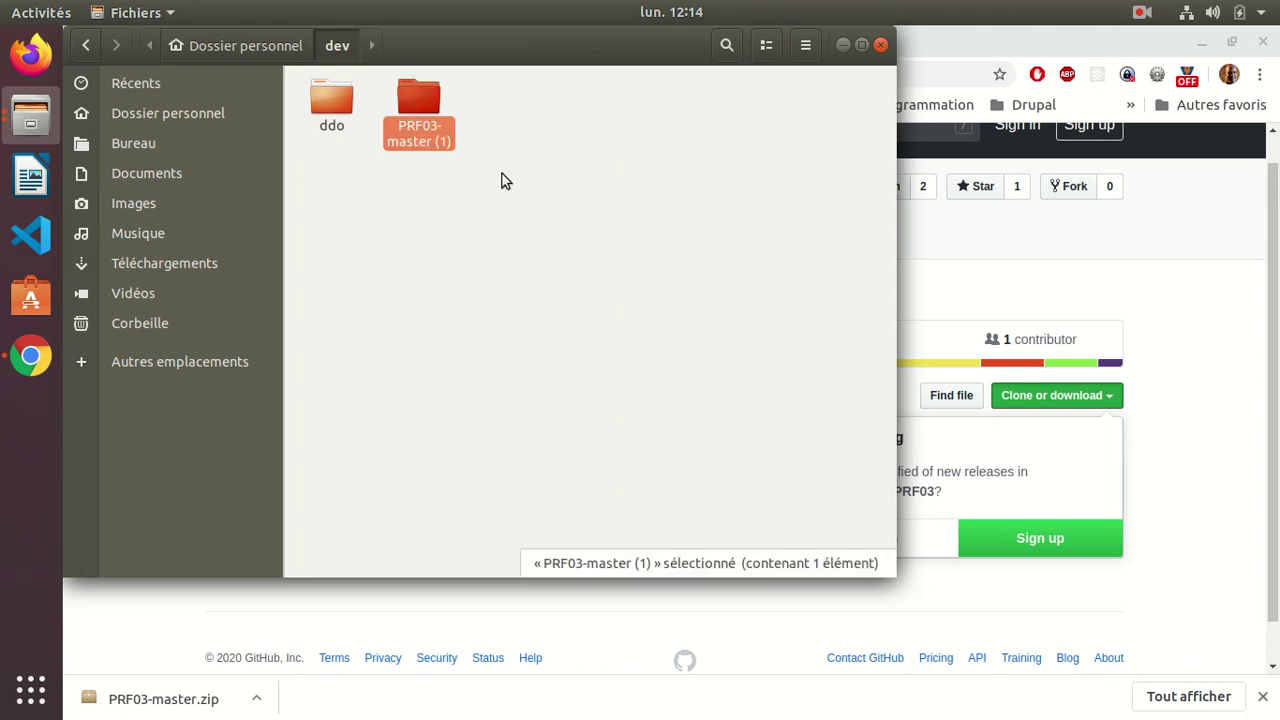
# Rename the PRF03-master (1) folder in dev as PRF03-github.
pyautogui.rightClick(420, 143)
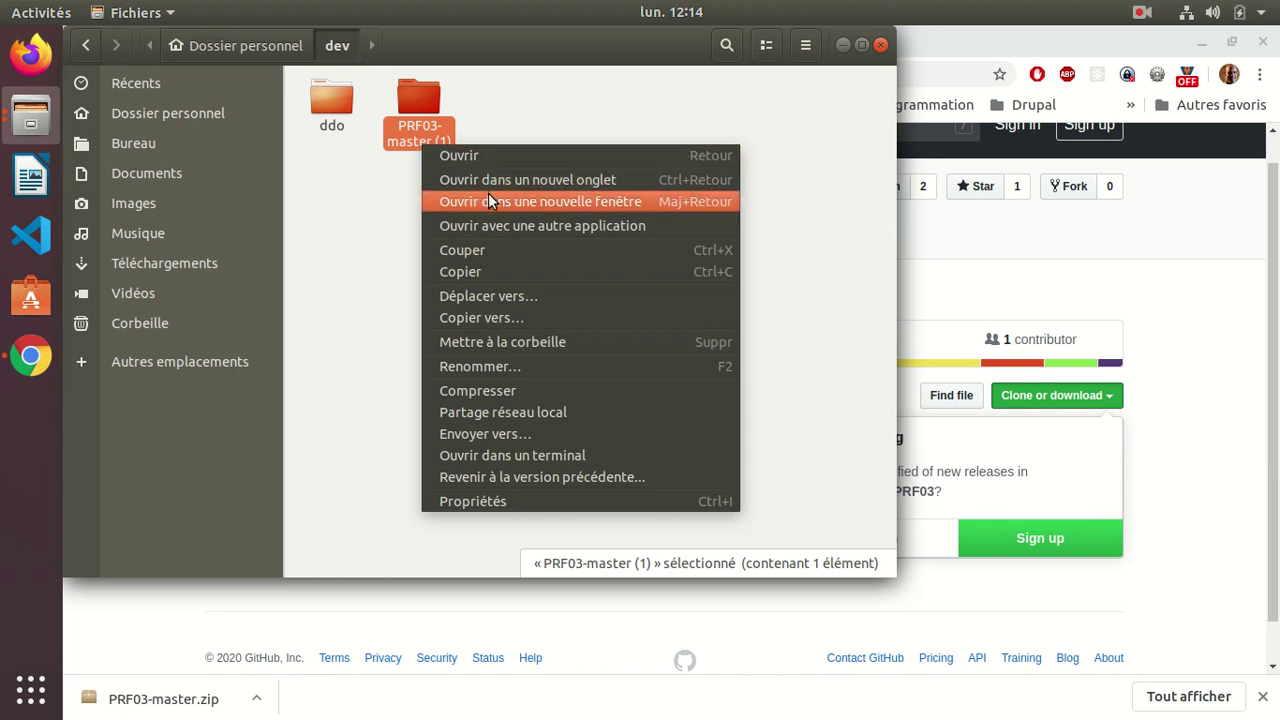
pyautogui.click(496, 369)
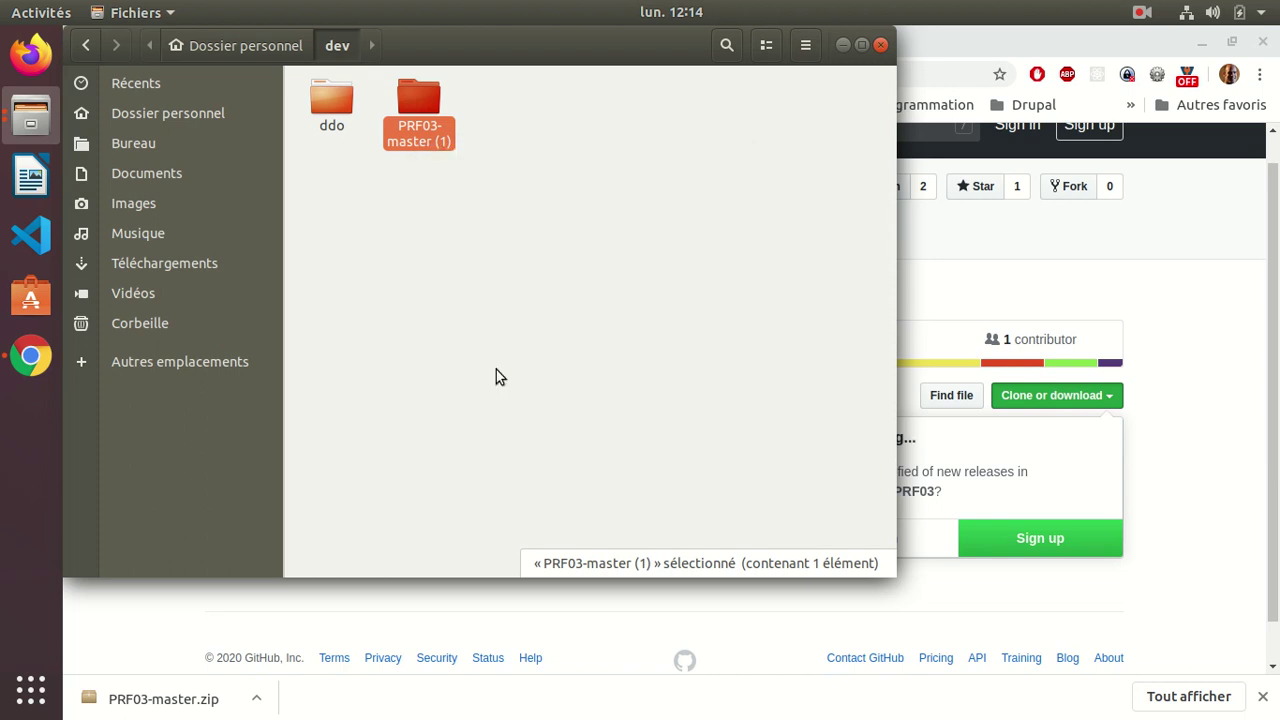
pyautogui.click(425, 217)
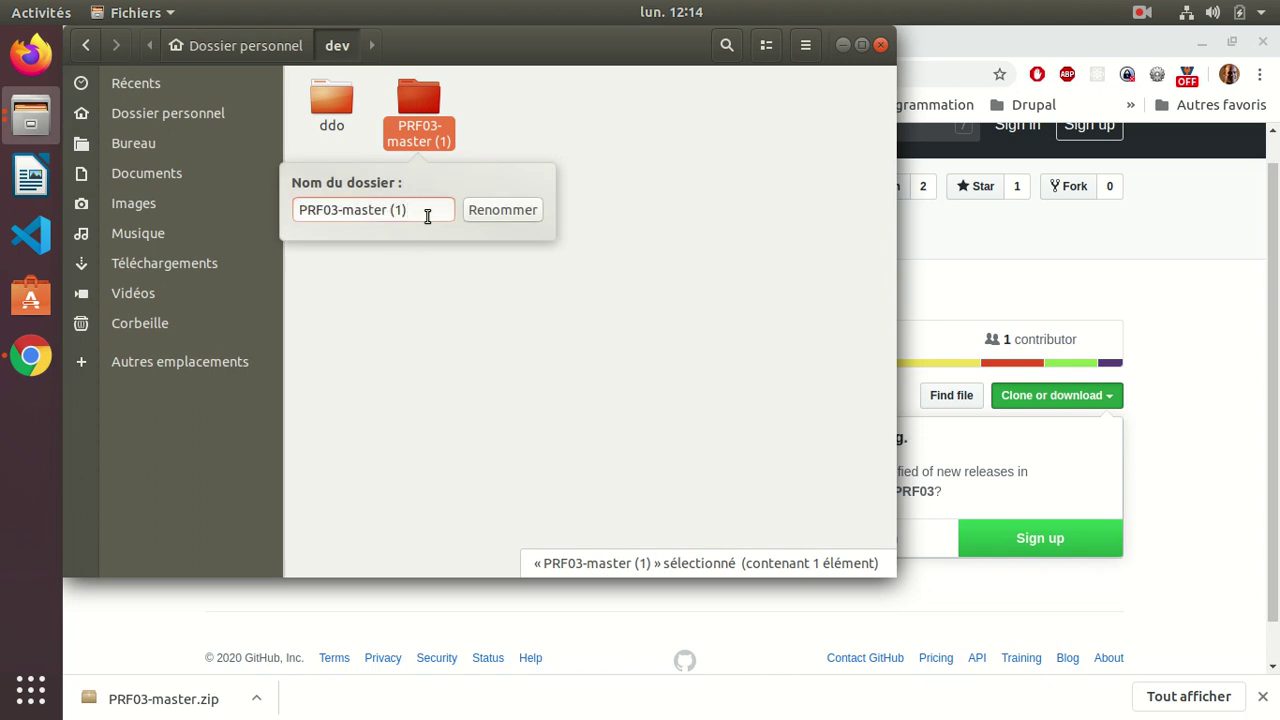
pyautogui.press('BackSpace')
pyautogui.press('BackSpace')
pyautogui.press('BackSpace')
pyautogui.press('BackSpace')
pyautogui.press('BackSpace')
pyautogui.press('BackSpace')
pyautogui.press('BackSpace')
pyautogui.press('BackSpace')
pyautogui.press('BackSpace')
pyautogui.press('BackSpace')
pyautogui.write('github')
pyautogui.press('Return')
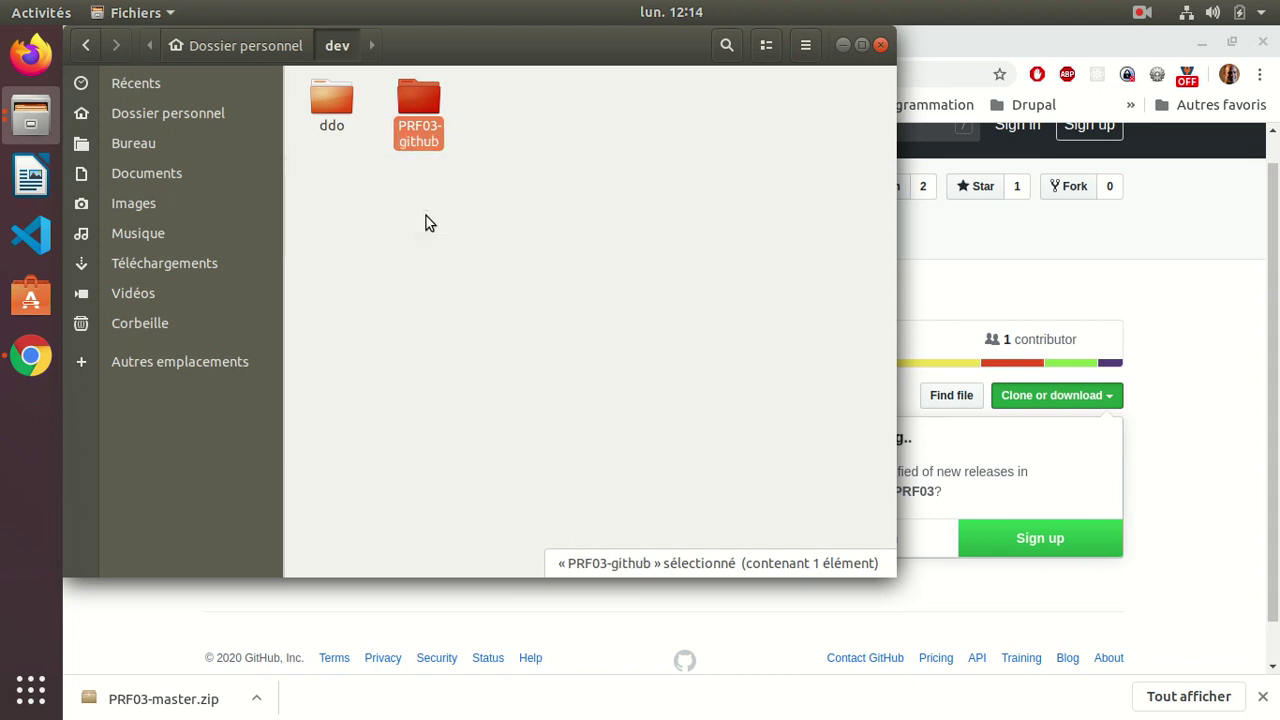
# Open the PRF03-master subfolder inside PRF03-github to view the repository's contents.
pyautogui.doubleClick(426, 95)
pyautogui.doubleClick(331, 100)
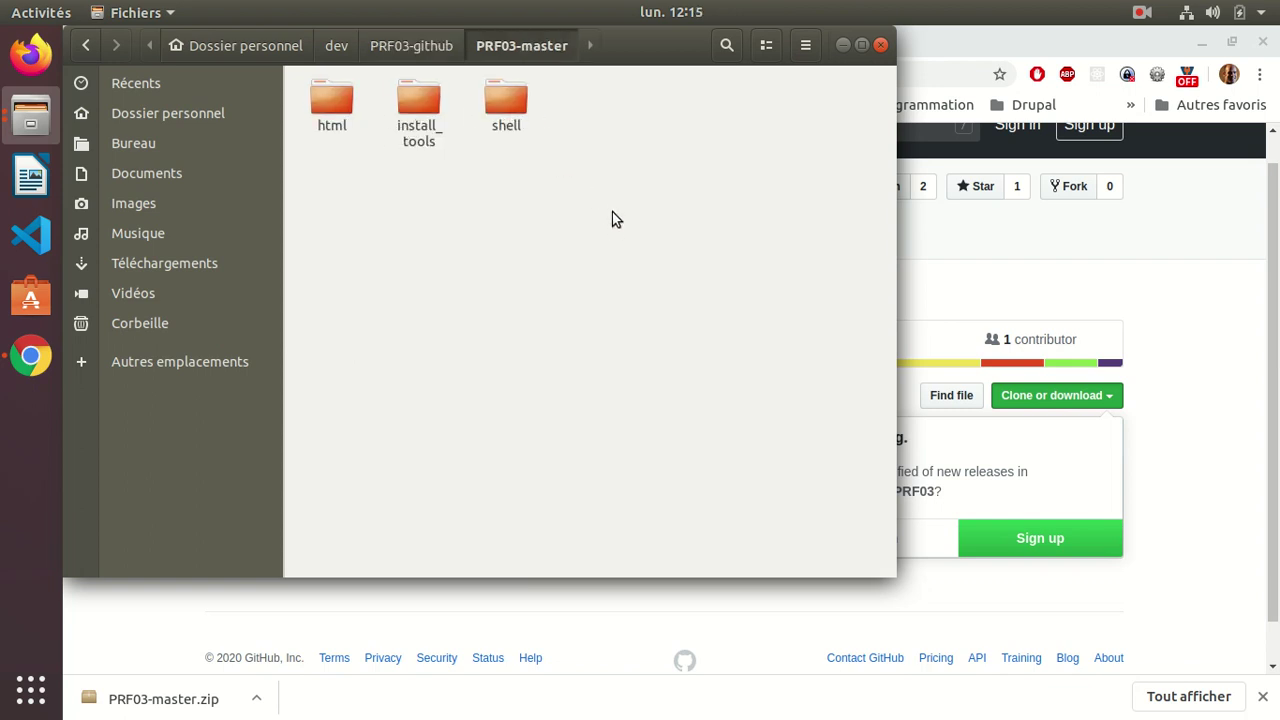
pyautogui.click(1141, 12)
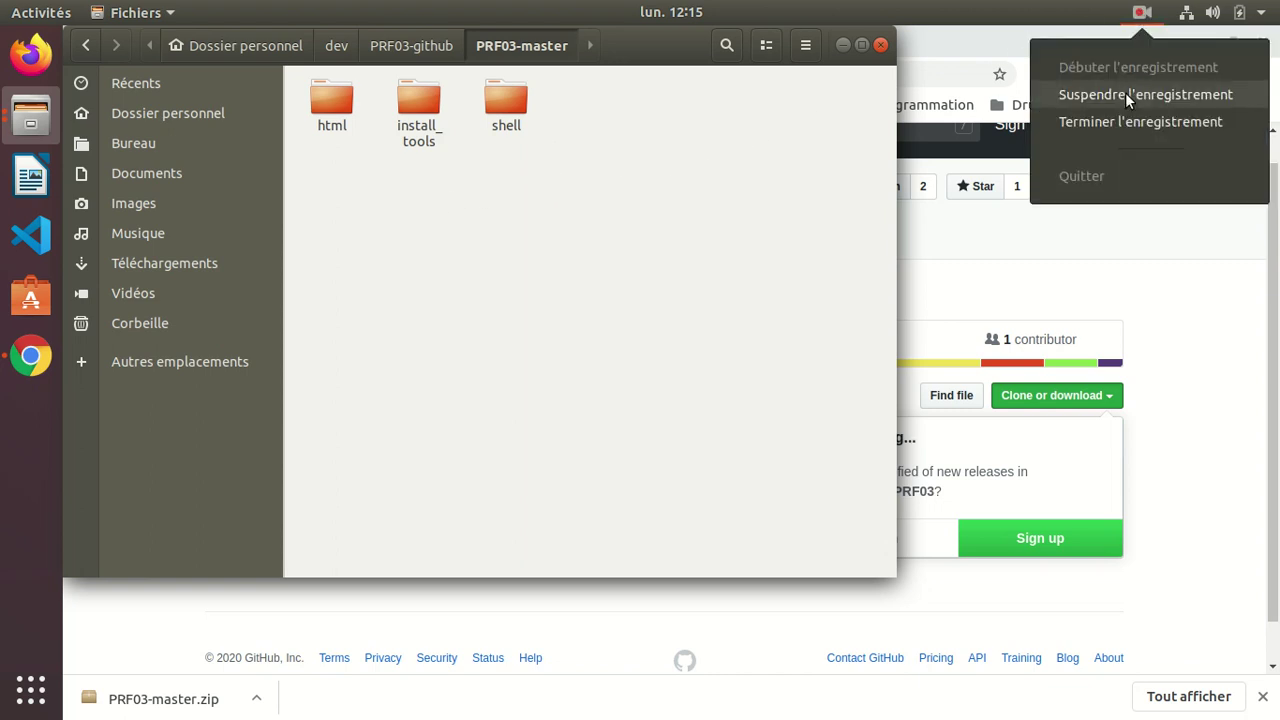